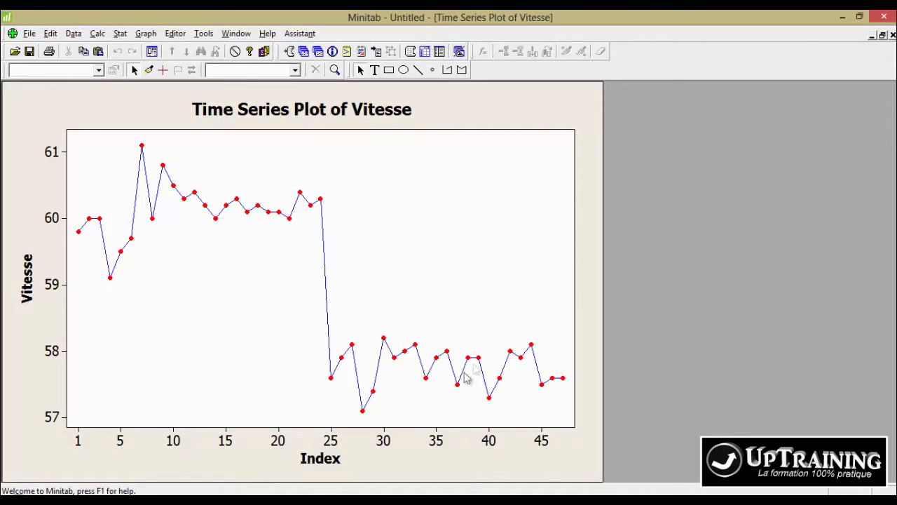
- Change the X axis label text to "Temps" and format it in underlined Times New Roman CYR, size 14
double_click(336, 452)
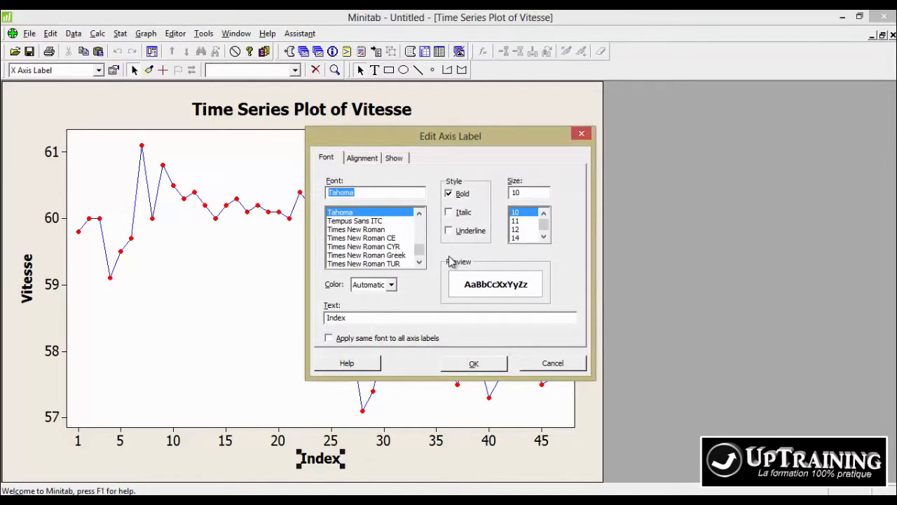
double_click(369, 321)
text(Temps)
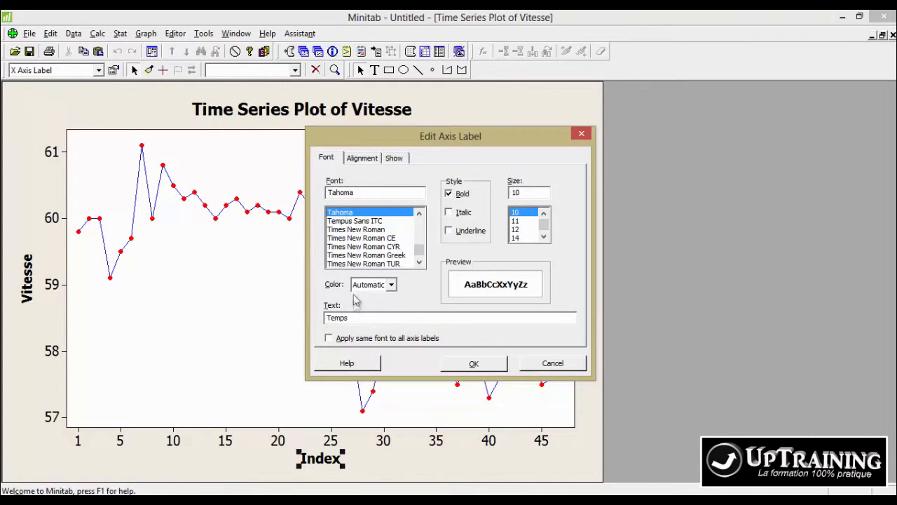
click(361, 251)
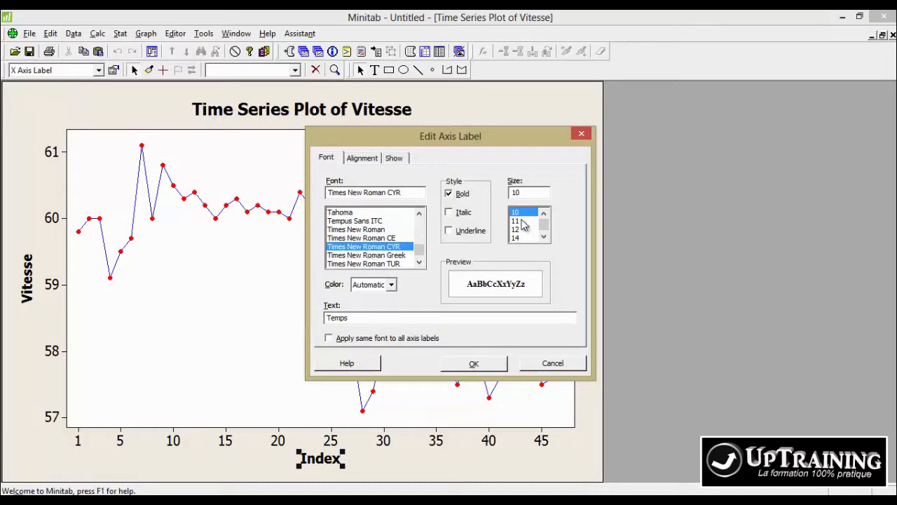
click(451, 231)
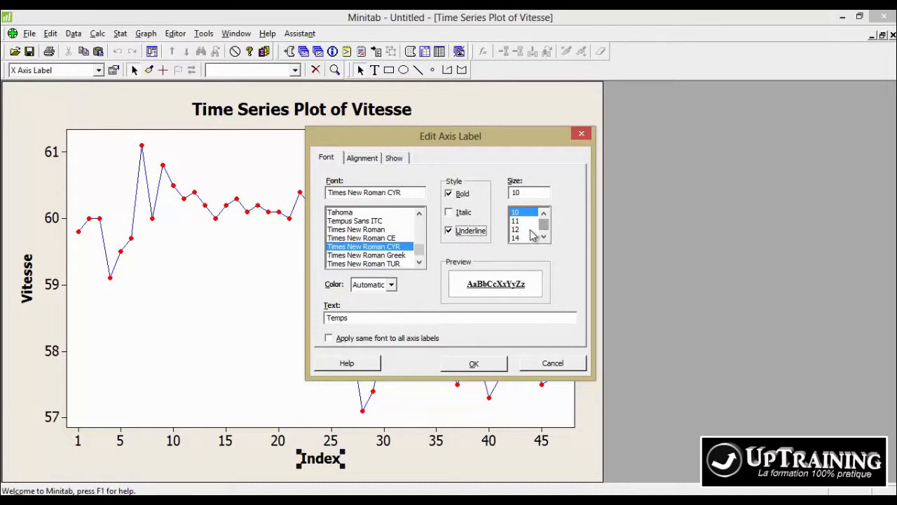
click(522, 237)
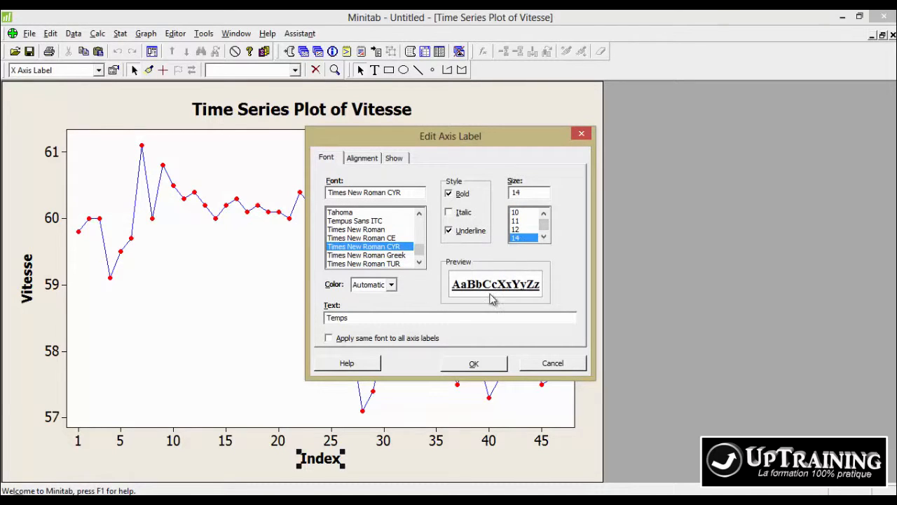
click(488, 363)
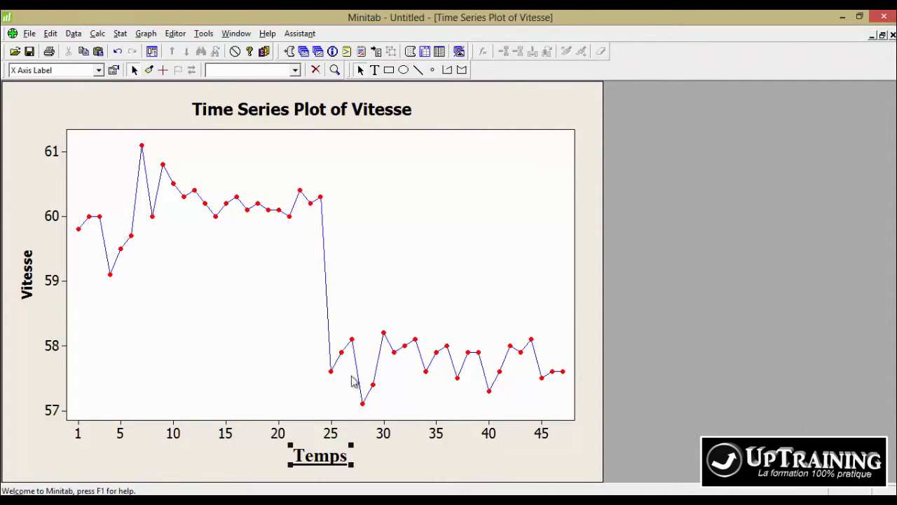
- Rotate the "Temps" axis label to a 45 degree text angle with a custom offset of 0 horizontally and vertically
double_click(324, 453)
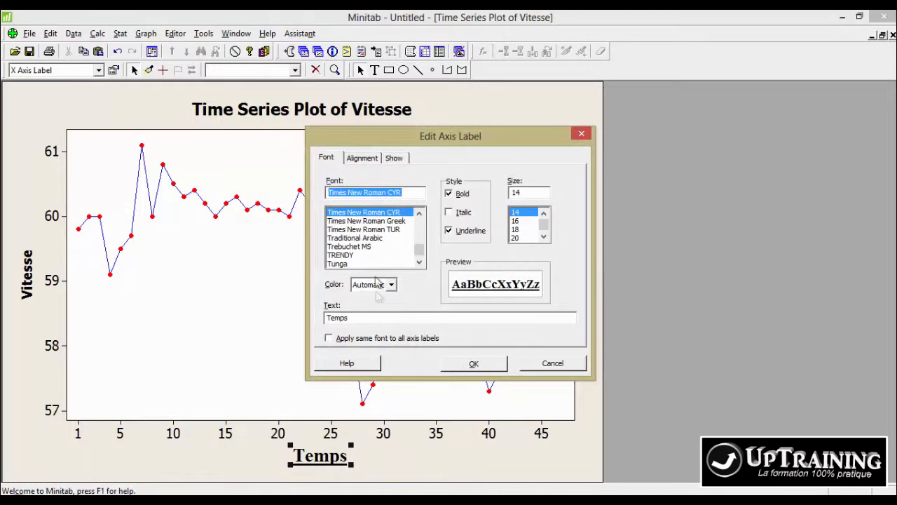
click(372, 160)
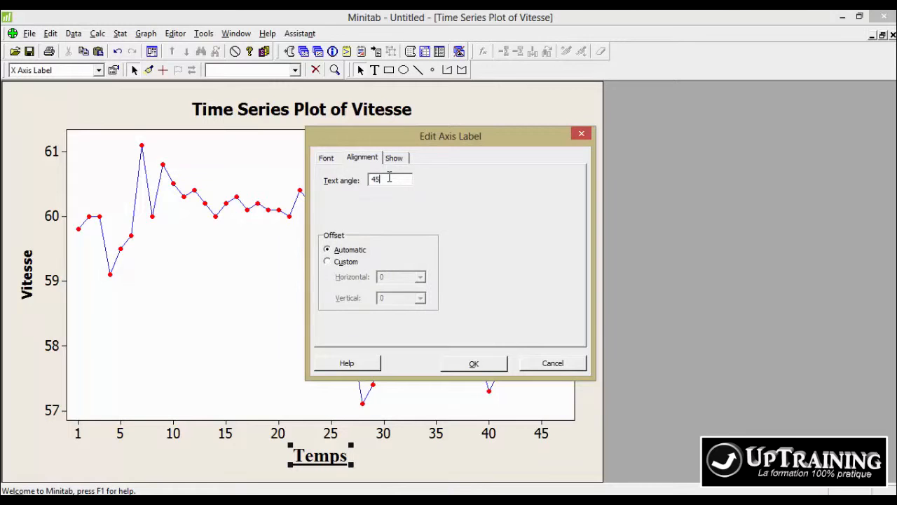
click(340, 261)
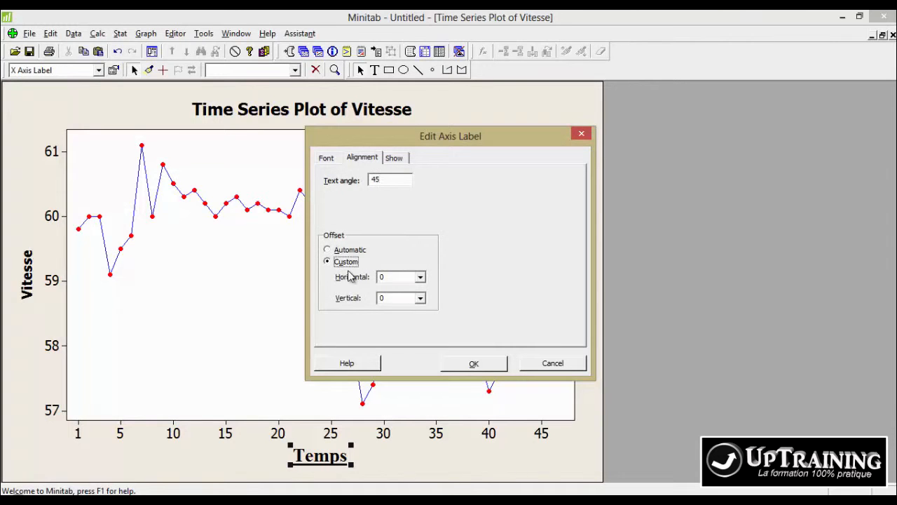
click(420, 298)
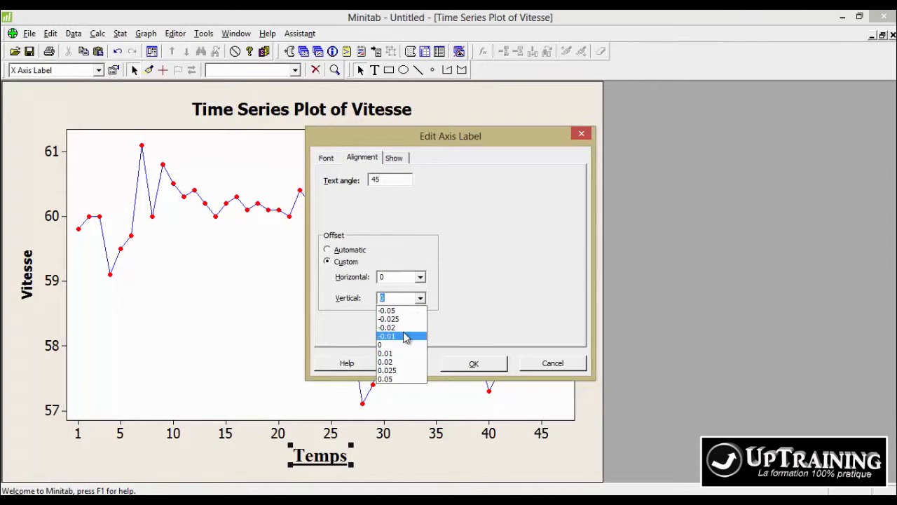
click(408, 299)
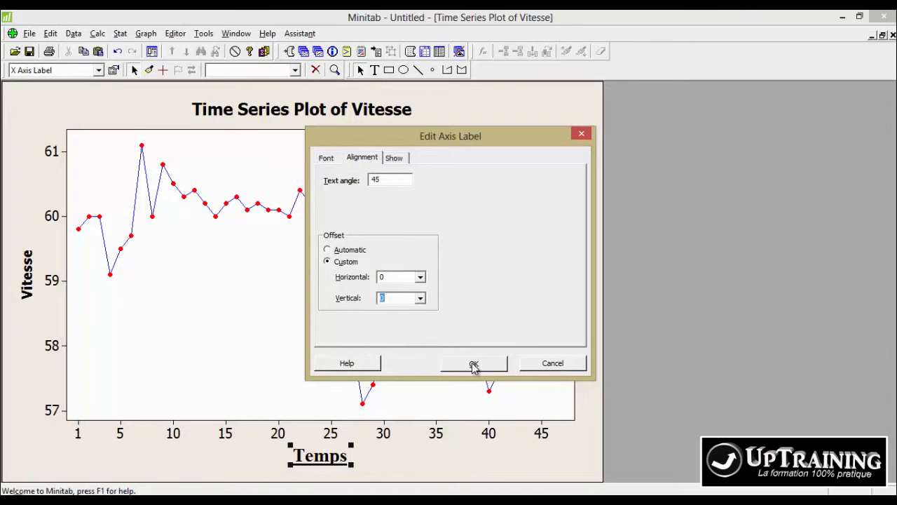
click(474, 364)
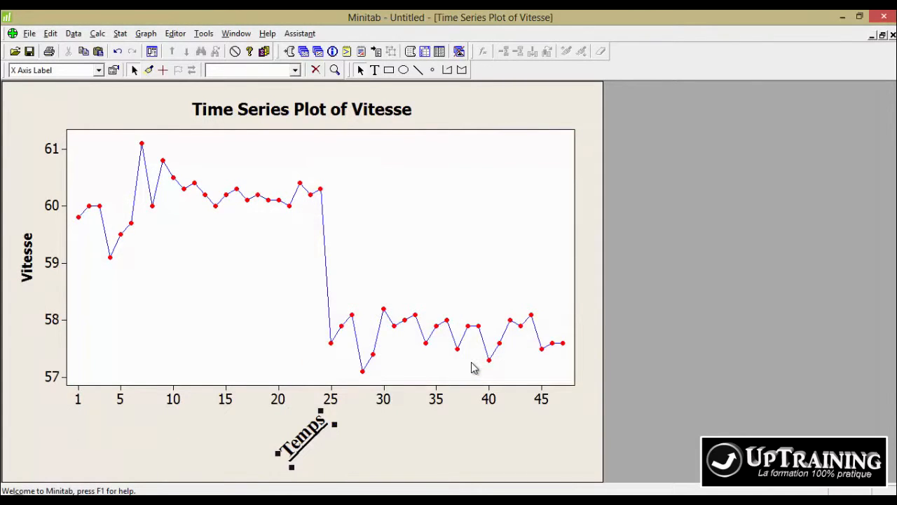
- Show the "Temps" axis label on the high side of the plot
double_click(296, 434)
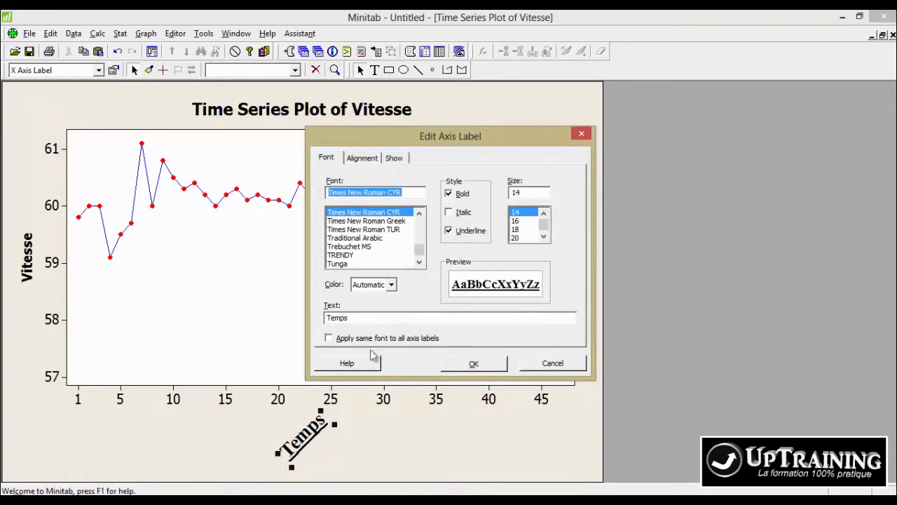
click(395, 159)
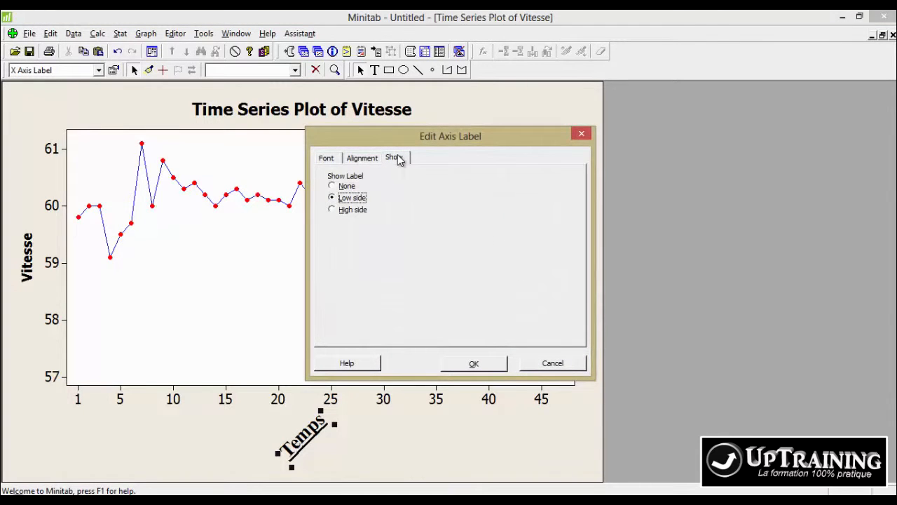
click(358, 212)
click(473, 364)
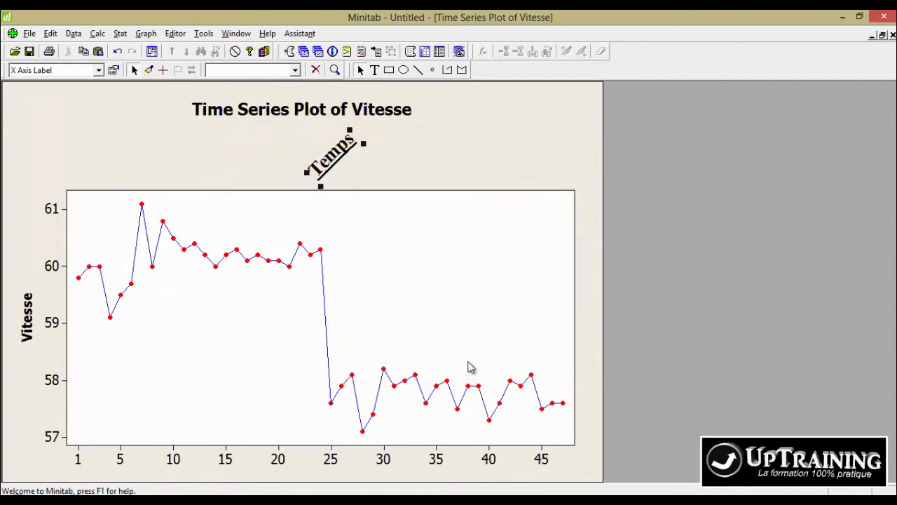
- Hide the "Temps" axis label by setting its show option to None
double_click(330, 155)
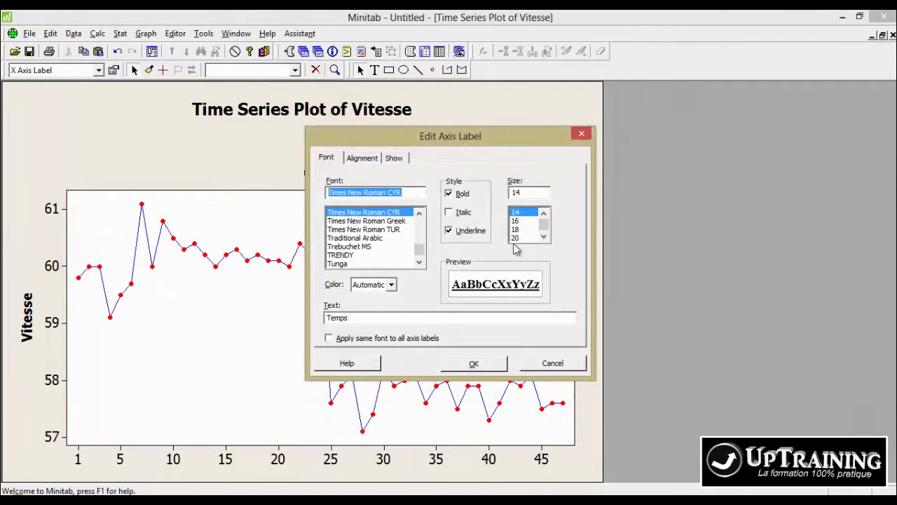
click(401, 159)
click(347, 187)
click(472, 363)
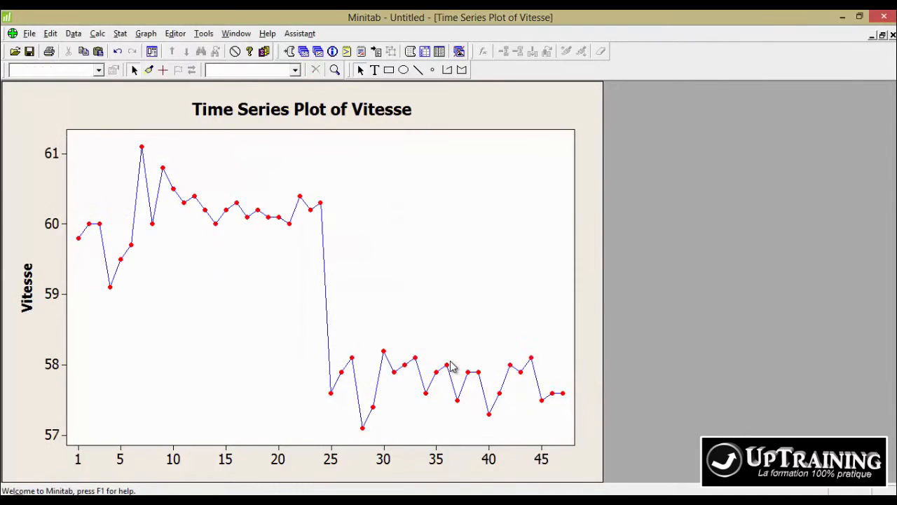
- Set the number of major ticks on the Y scale to 10
click(56, 228)
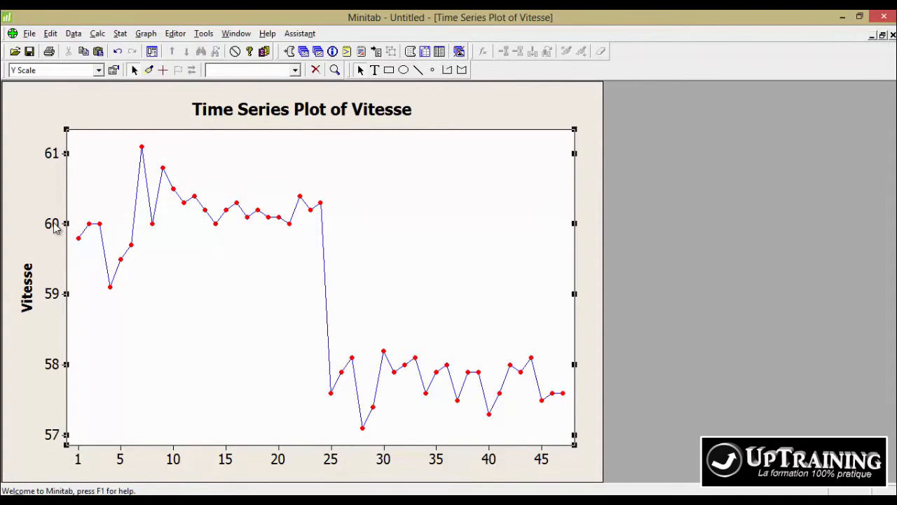
double_click(55, 228)
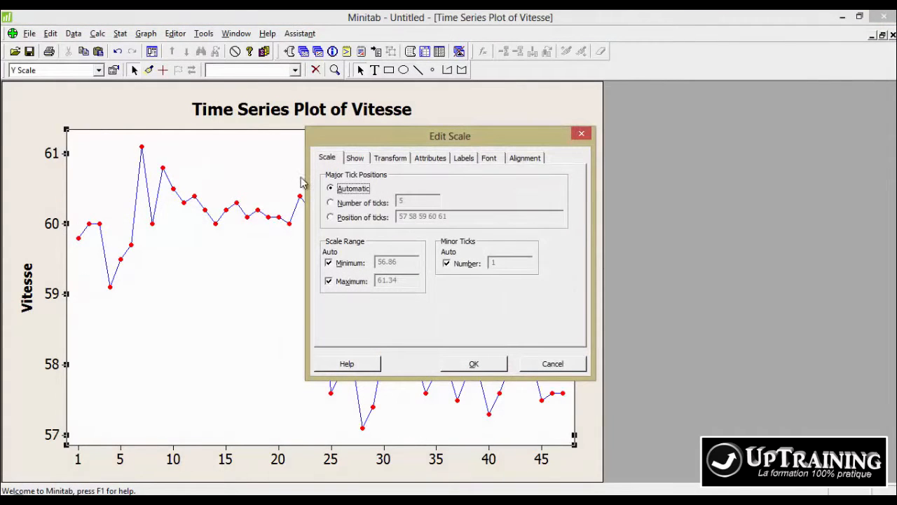
click(361, 203)
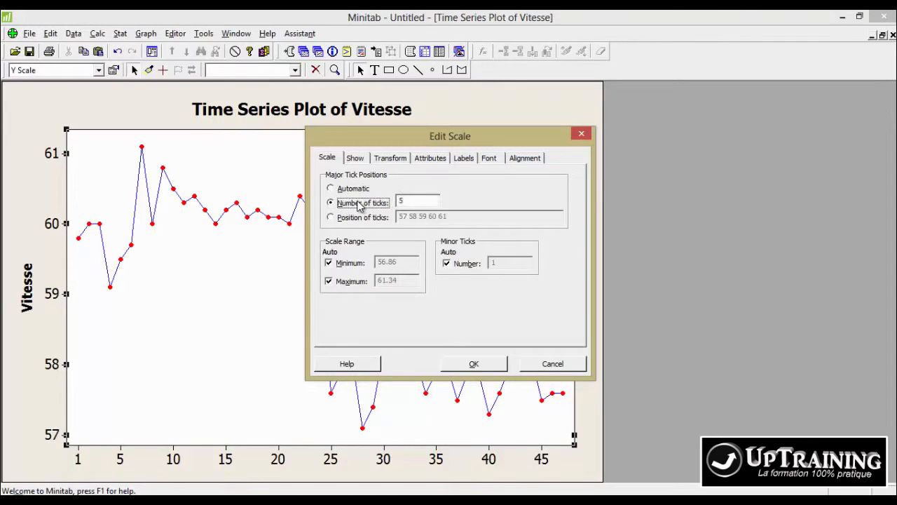
click(417, 201)
text(10)
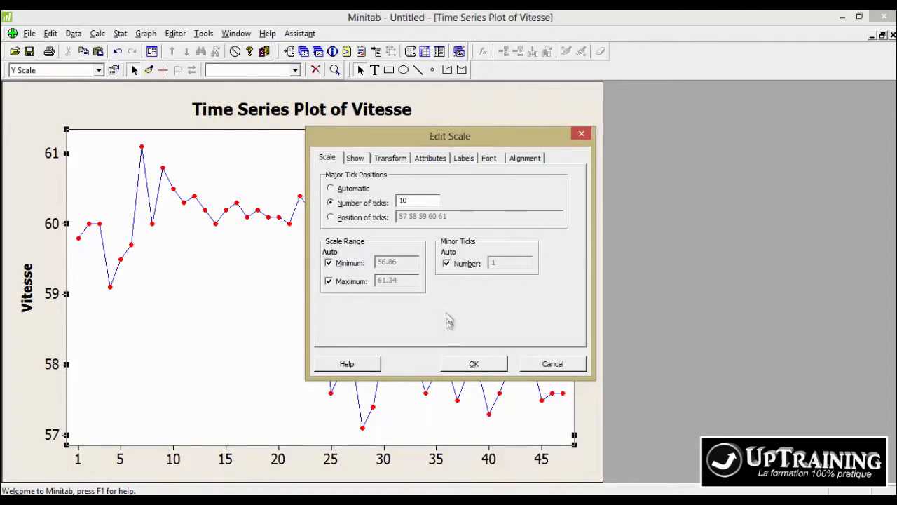
click(468, 363)
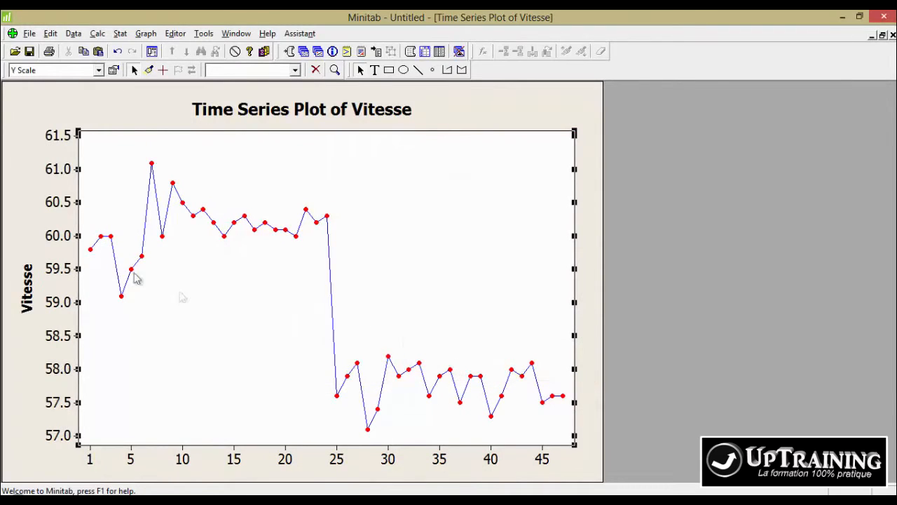
- Place the Y scale's major ticks at the custom positions 59, 61 and 65
double_click(55, 200)
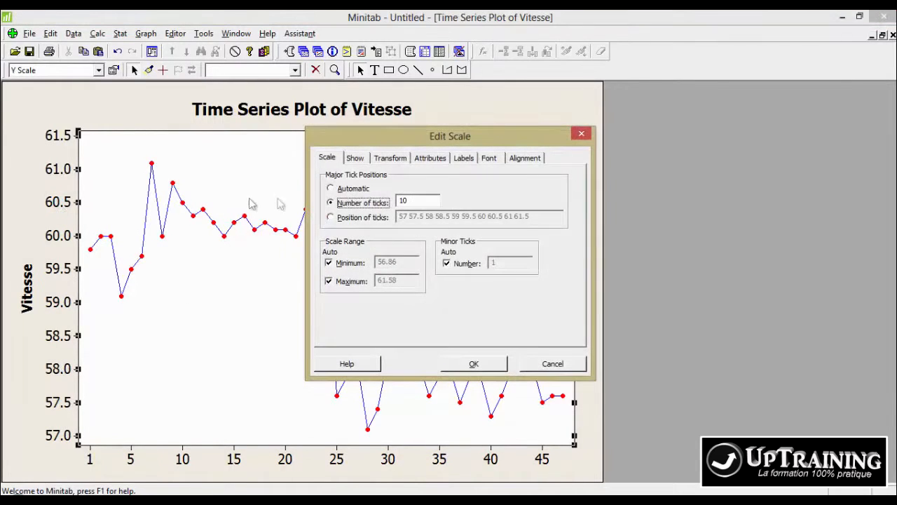
click(332, 218)
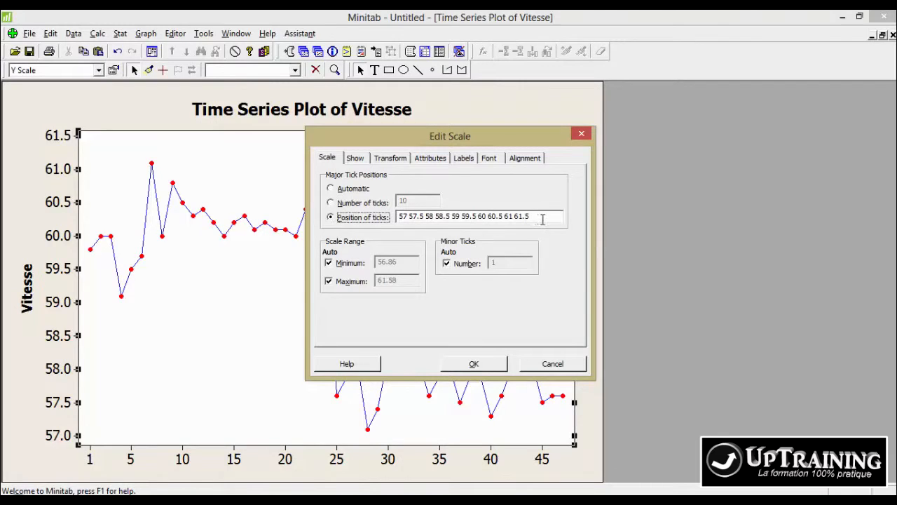
drag(543, 219, 350, 224)
key(Delete)
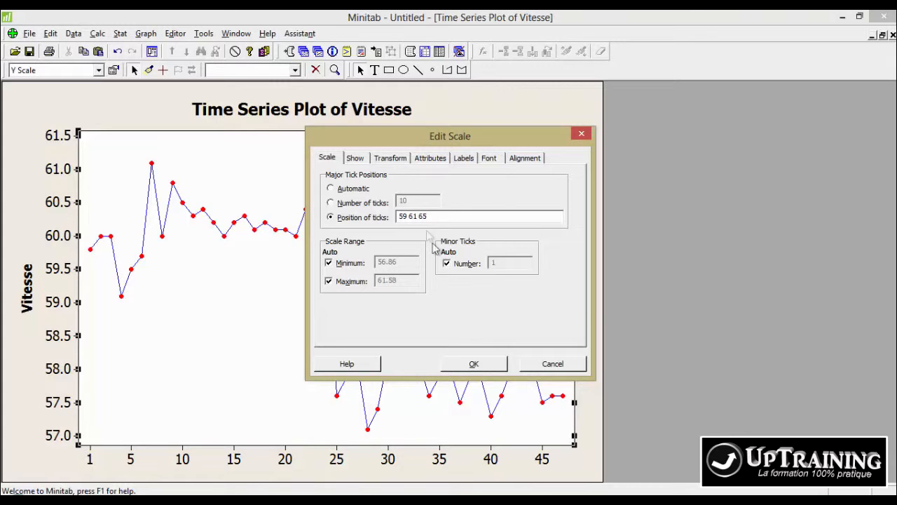
click(474, 363)
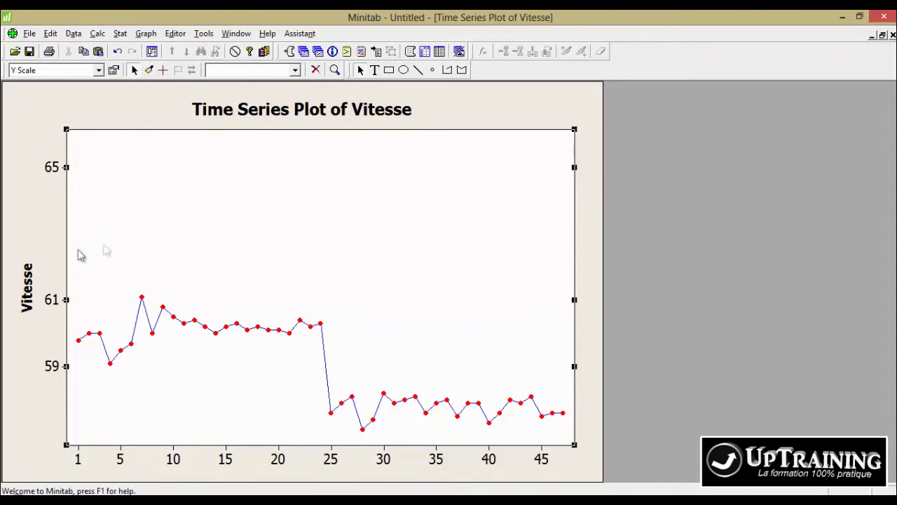
- Turn off the automatic Y scale range and set its minimum to 57 and its maximum to 62
double_click(51, 297)
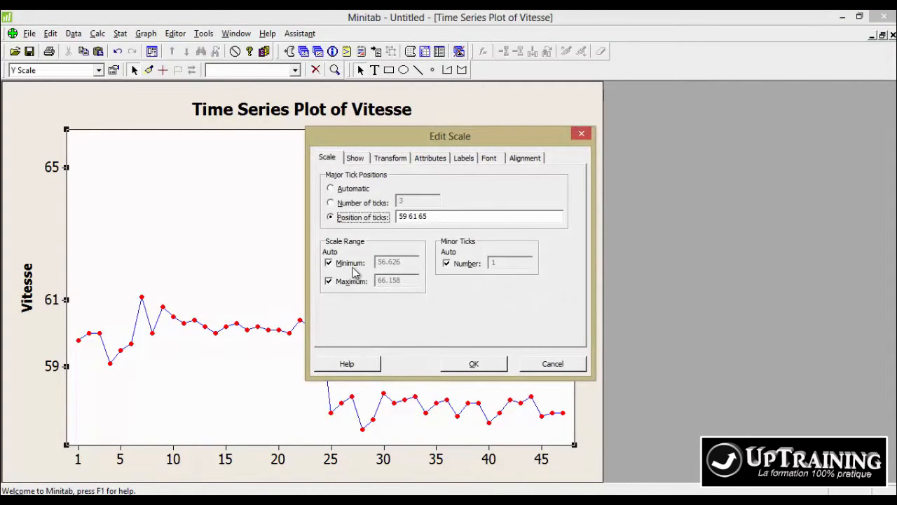
click(342, 264)
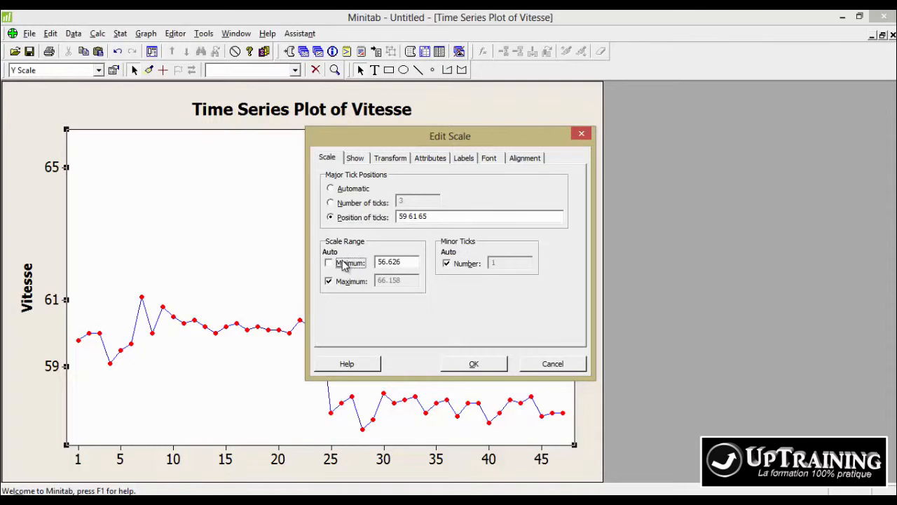
drag(400, 262, 363, 268)
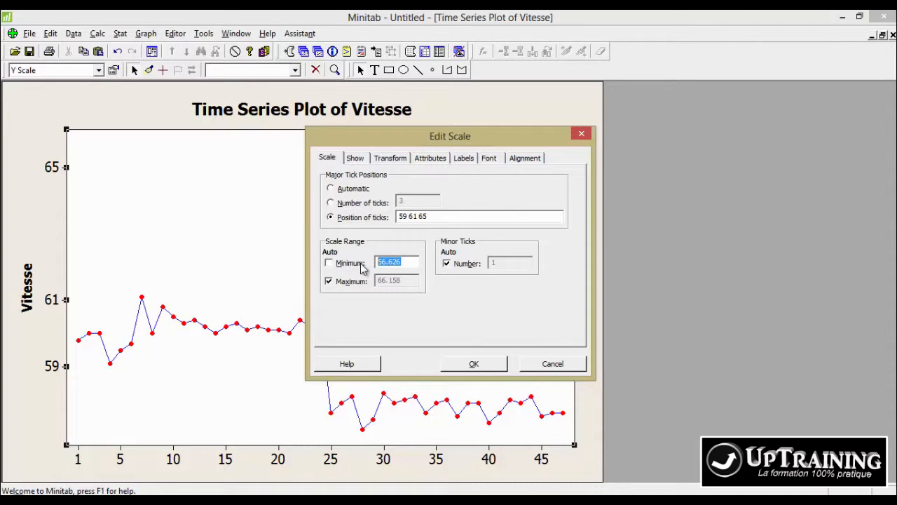
text(57)
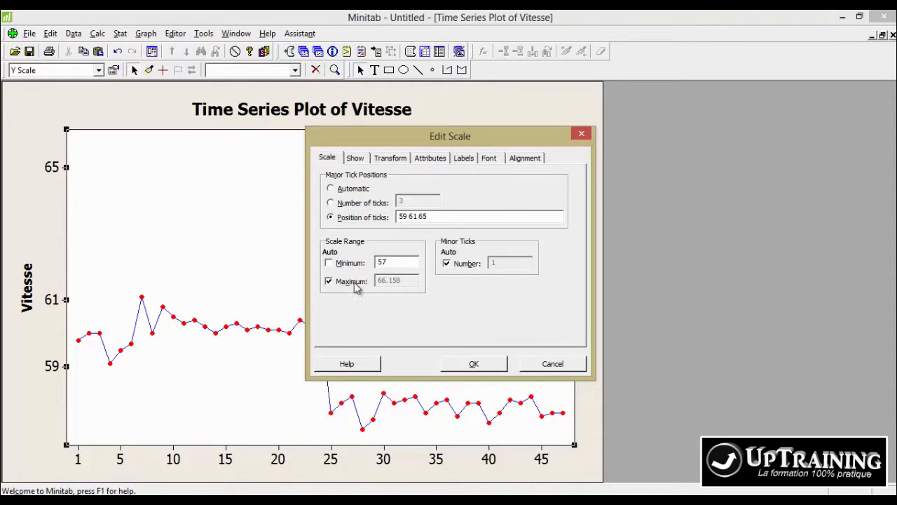
click(355, 288)
drag(411, 279, 343, 283)
key(BackSpace)
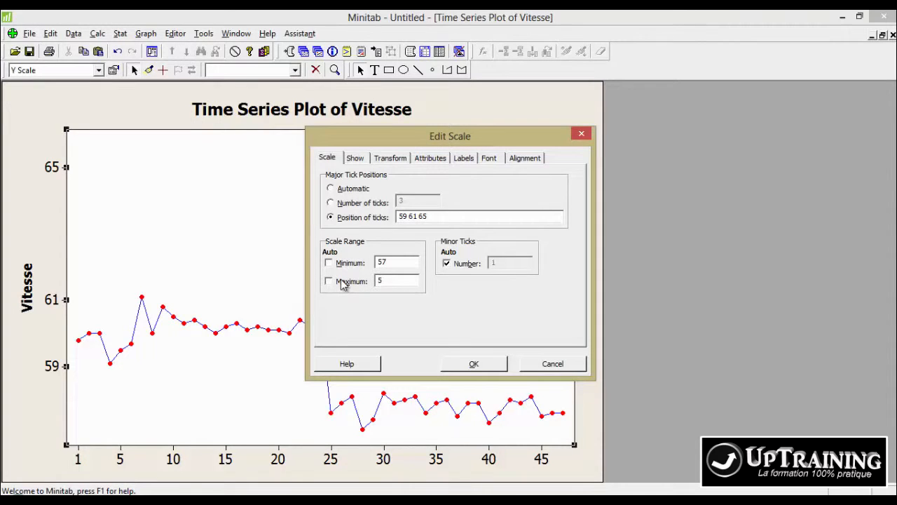
click(454, 366)
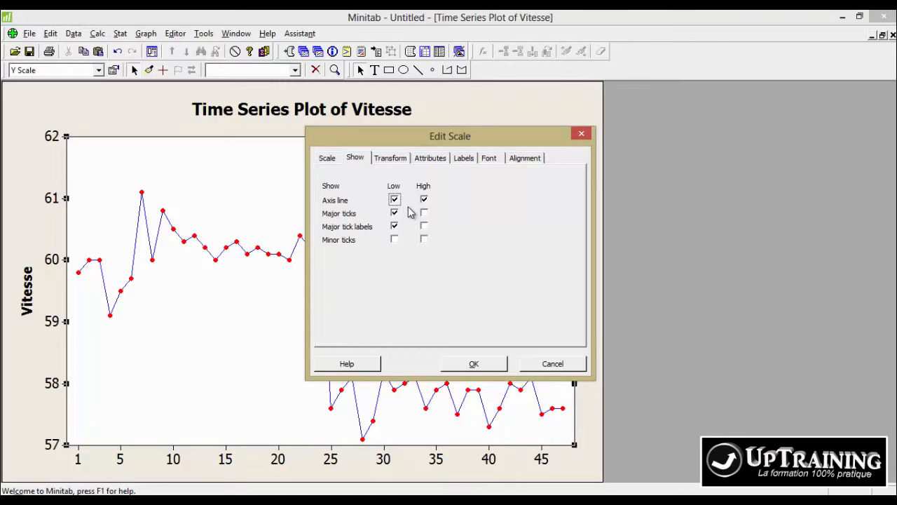
- Hide the Y scale's low-side axis line, major ticks and tick labels, and show major ticks, tick labels and minor ticks on the high side
click(395, 202)
click(395, 213)
click(394, 226)
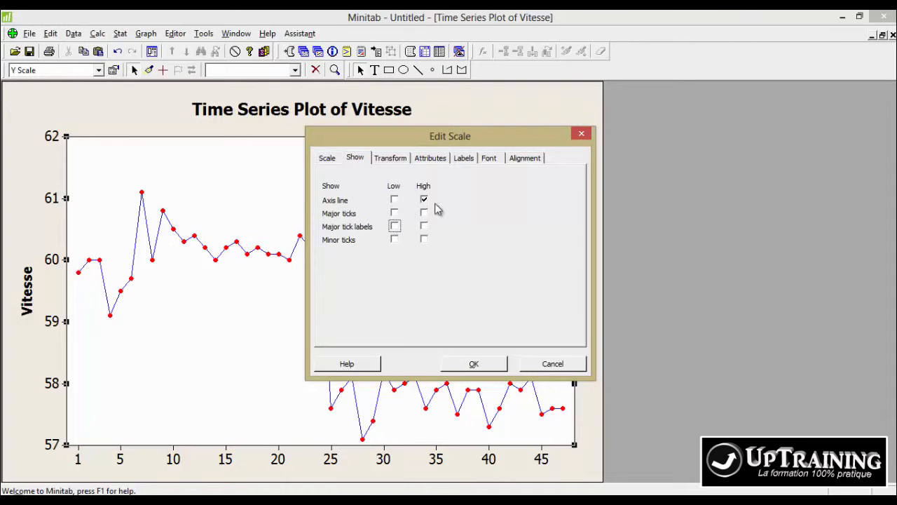
click(424, 213)
click(424, 226)
click(424, 239)
click(475, 364)
- Set the Y scale's transformation to Power with a value of 2
click(219, 317)
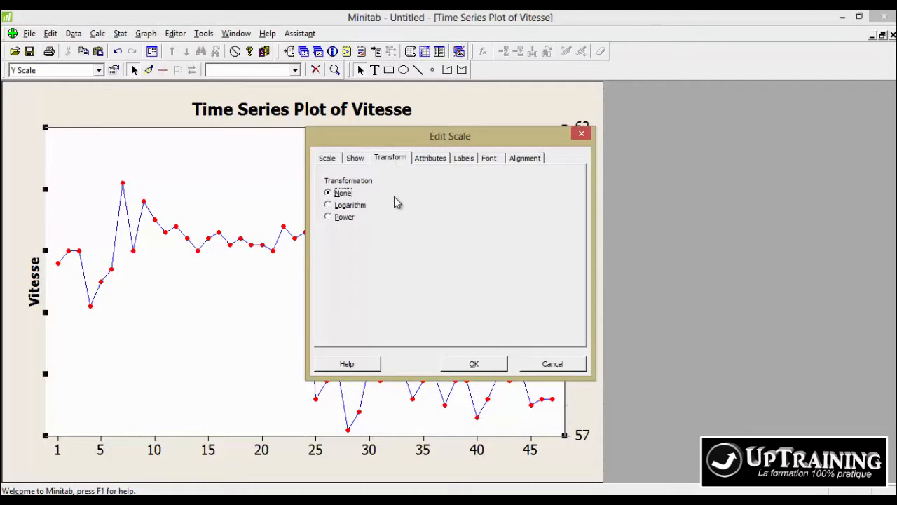
click(339, 209)
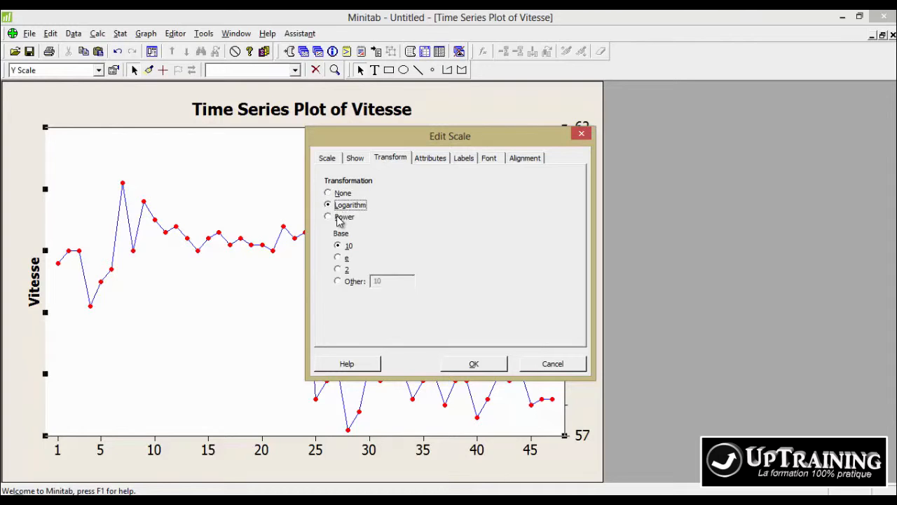
click(340, 218)
click(481, 234)
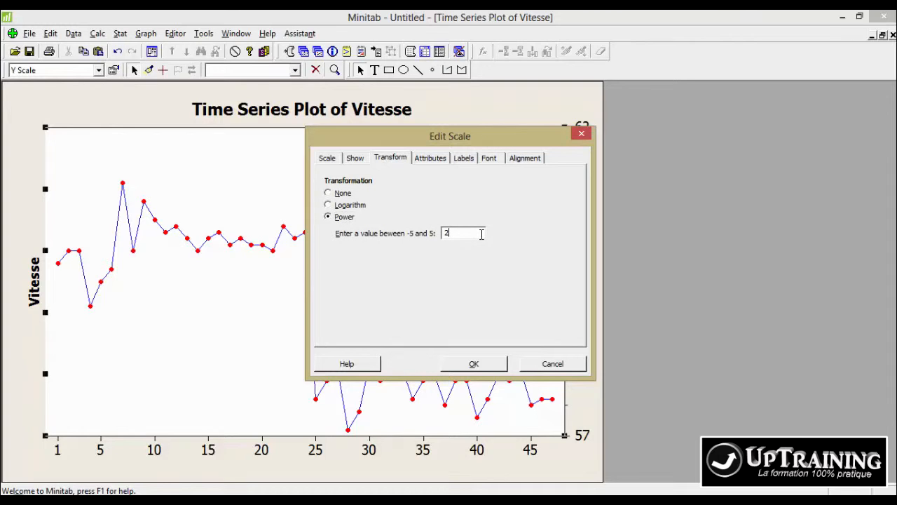
- Show the Y scale's axis line, major ticks, major tick labels and minor ticks on the low side, and apply the scale changes
click(362, 160)
click(394, 200)
click(394, 213)
click(394, 226)
click(394, 239)
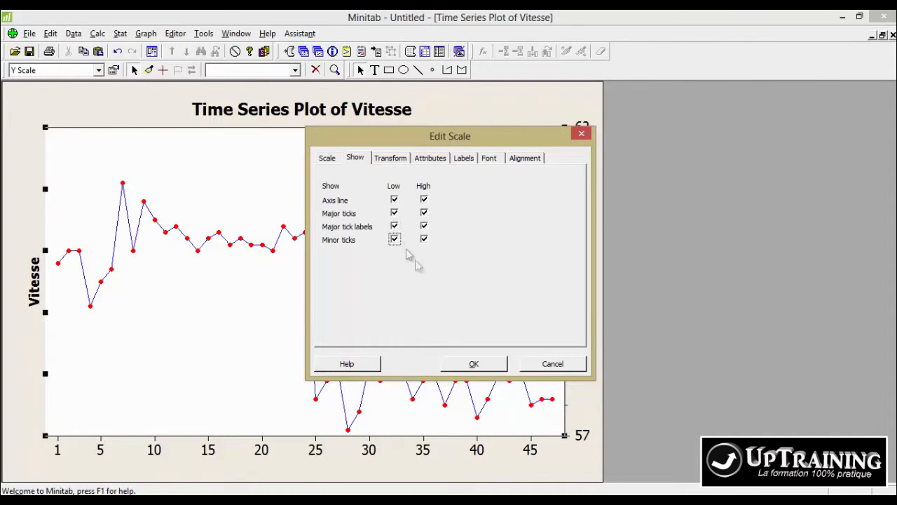
click(493, 372)
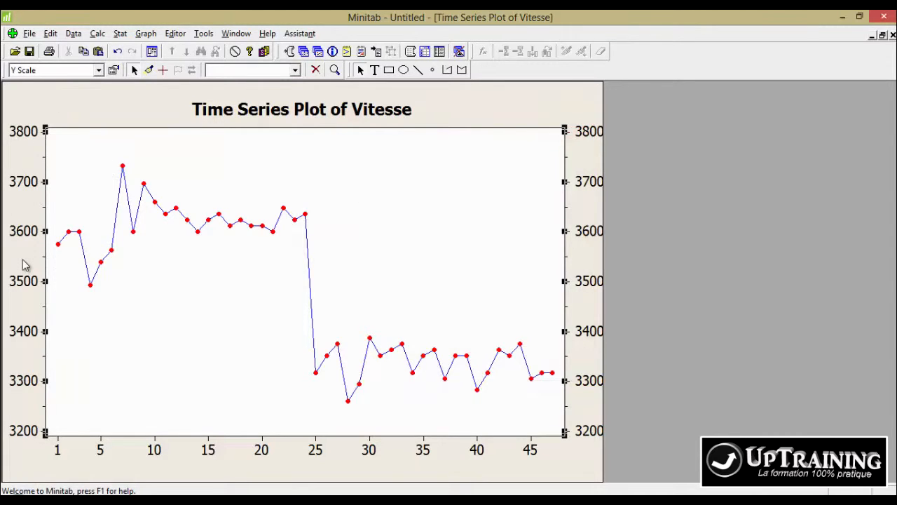
- Give the Y scale custom lines in red
double_click(23, 230)
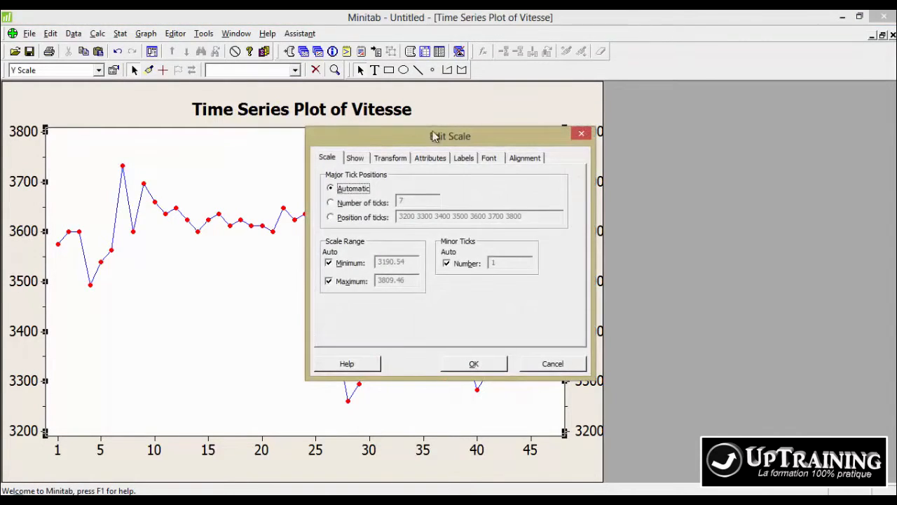
click(429, 159)
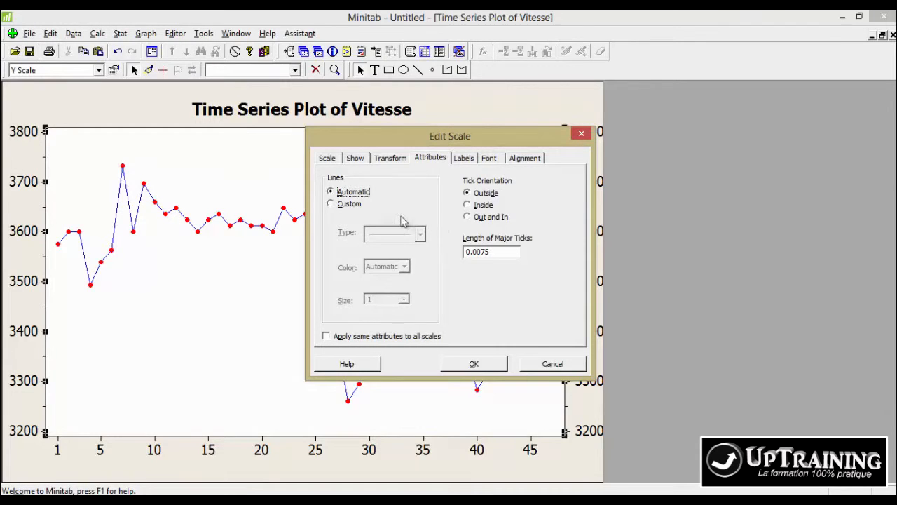
click(349, 204)
click(403, 267)
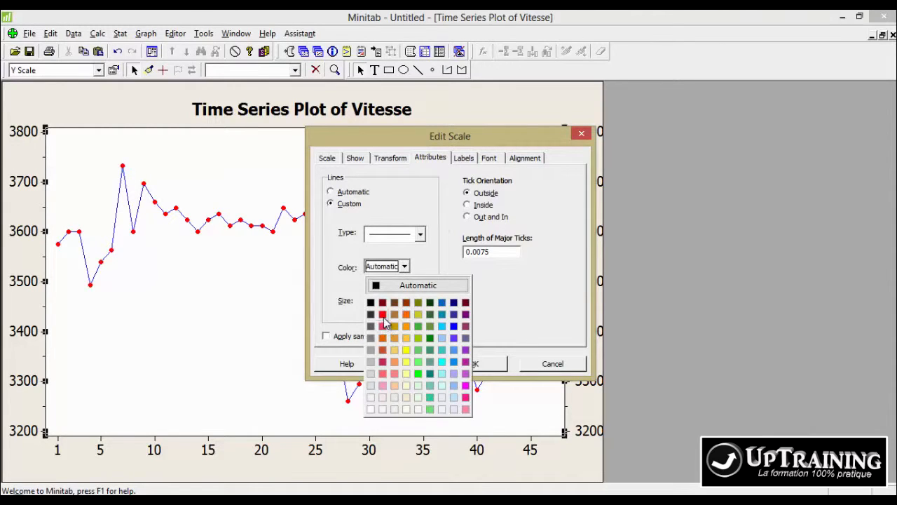
click(382, 314)
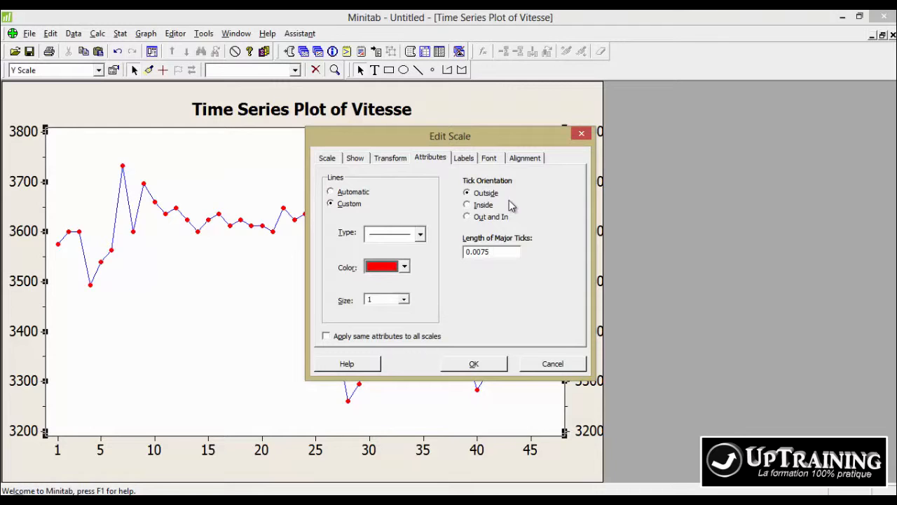
- Set the Y scale's tick orientation to Out and In, and apply the attributes
click(483, 206)
click(475, 218)
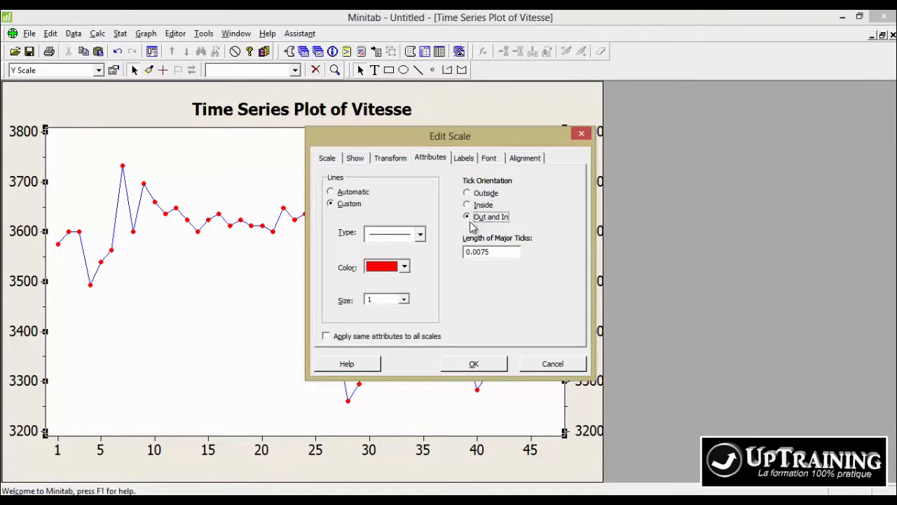
click(478, 364)
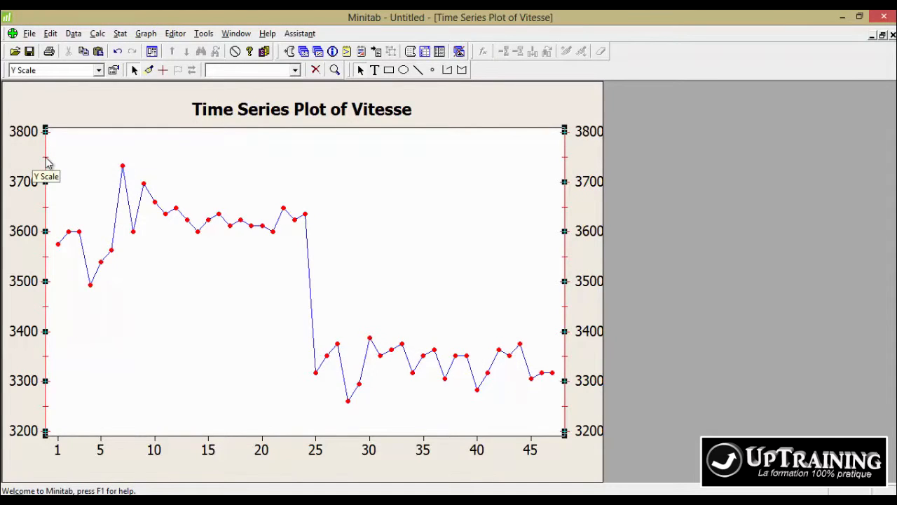
- Specify the Y scale's major tick labels as v1 v2 "" v4 v5, leaving the third label blank
double_click(45, 272)
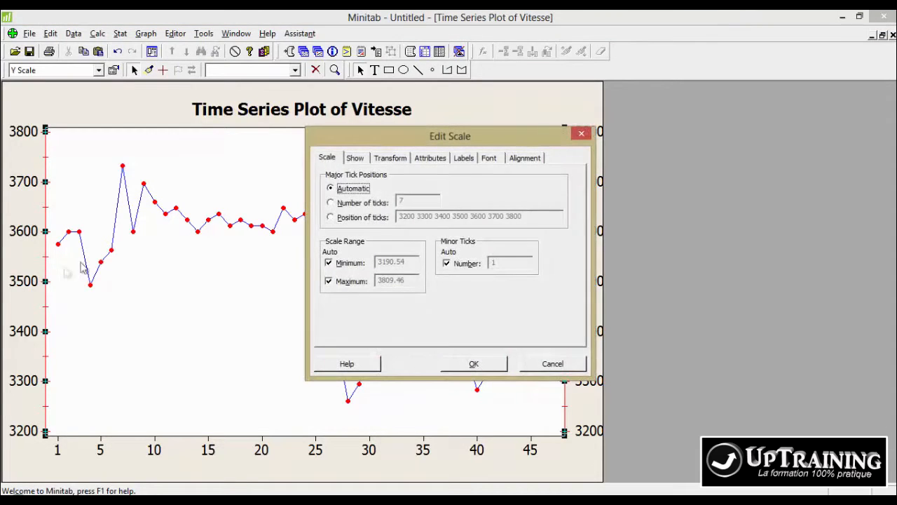
click(463, 158)
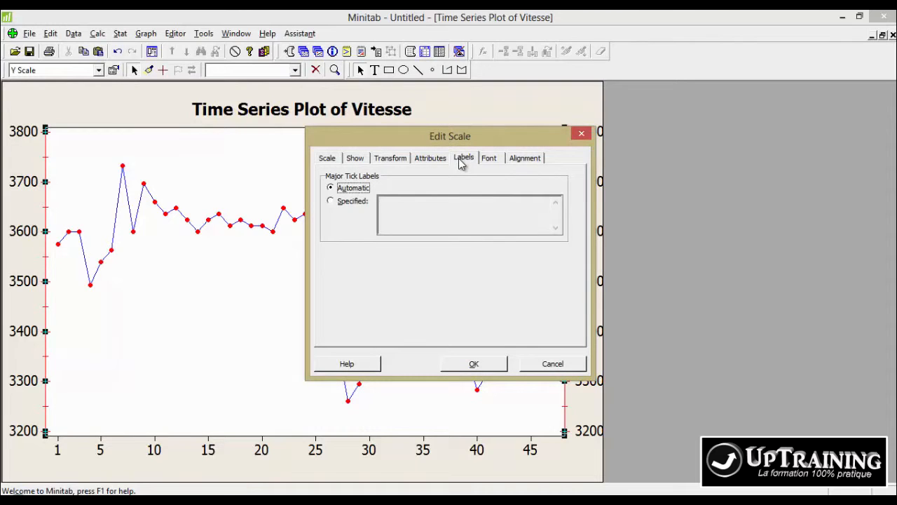
click(336, 201)
click(494, 221)
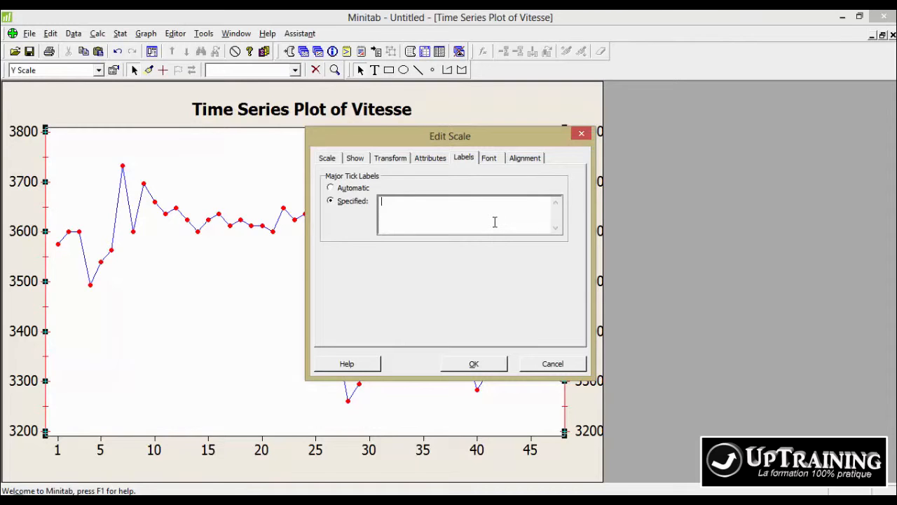
text(v1 v2 "" v4 v5)
click(474, 363)
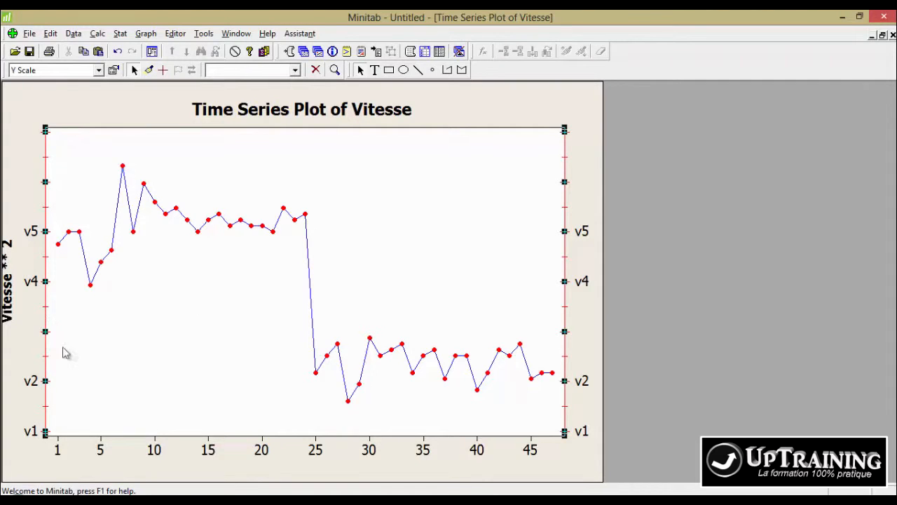
- Set the text angle of the Y scale's tick labels to 45
key(ctrl+t)
click(488, 158)
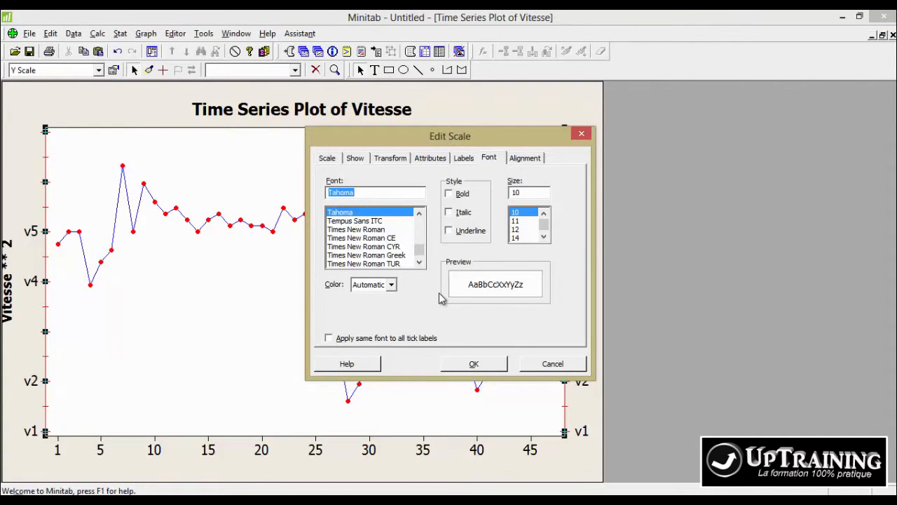
click(526, 159)
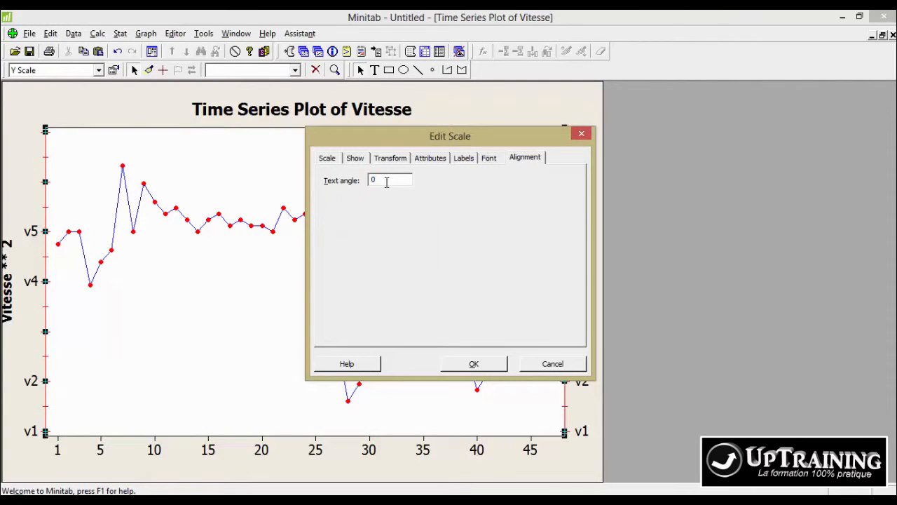
key(BackSpace)
text(45)
click(468, 364)
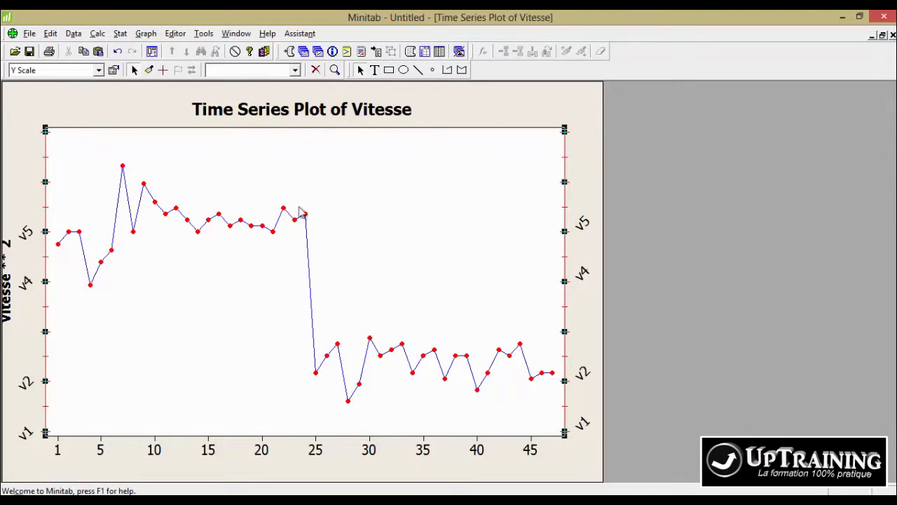
- Change the plot's data symbols to custom blue filled squares with a size of 1
mouse_move(286, 215)
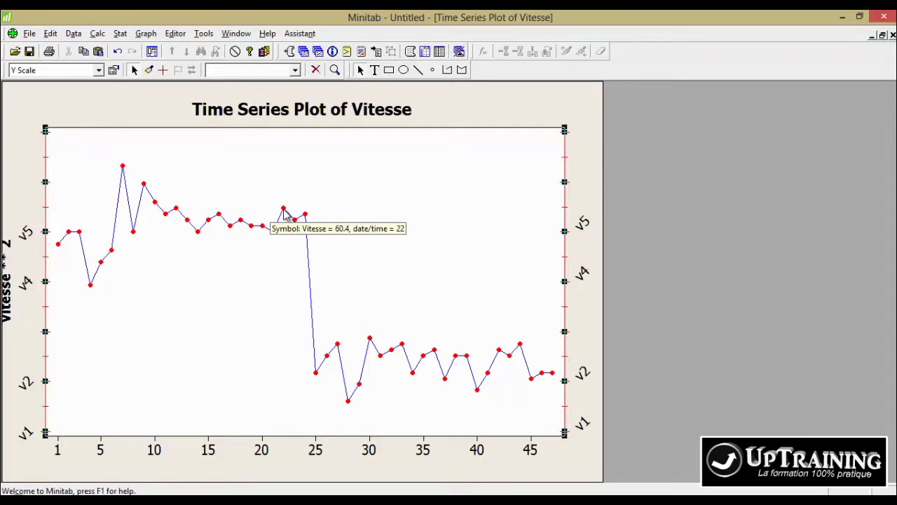
double_click(285, 213)
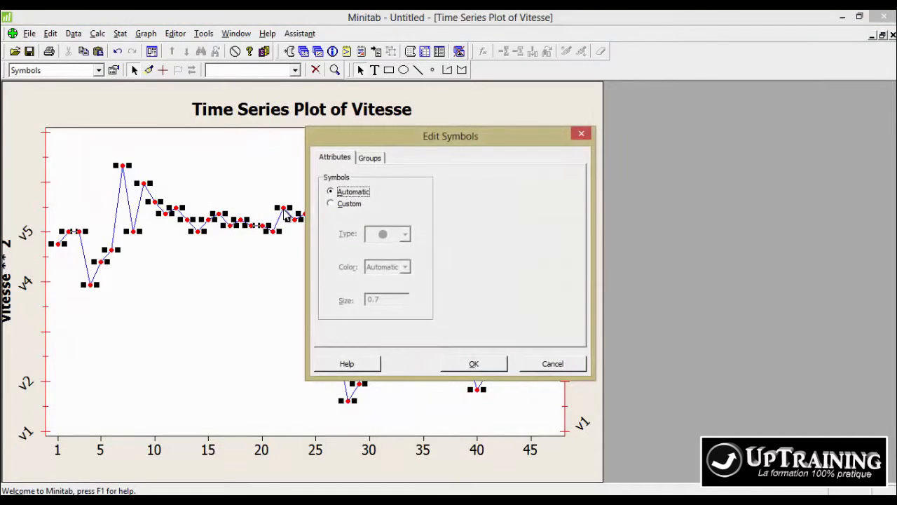
click(343, 205)
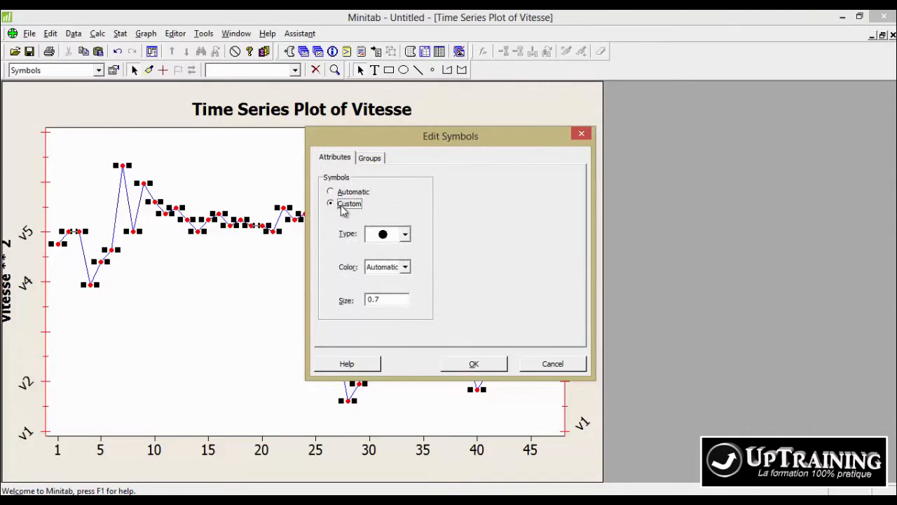
click(405, 234)
click(384, 265)
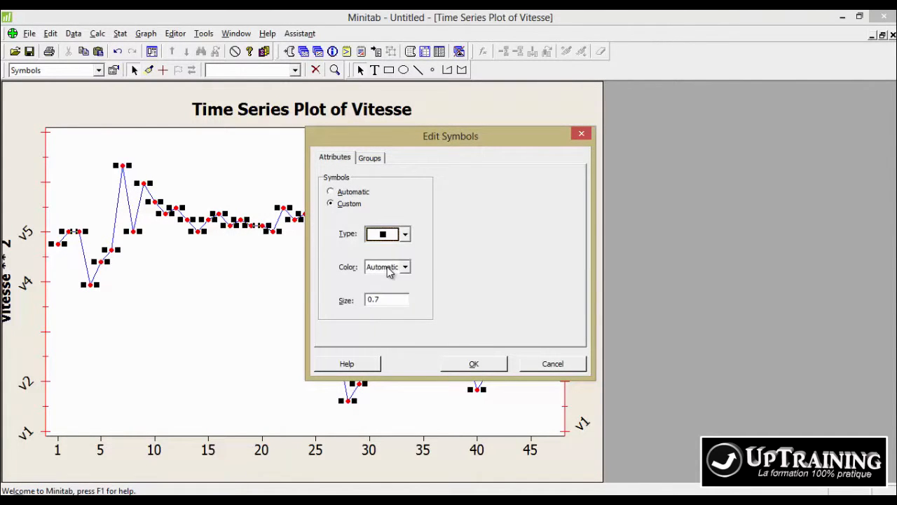
click(388, 267)
click(453, 326)
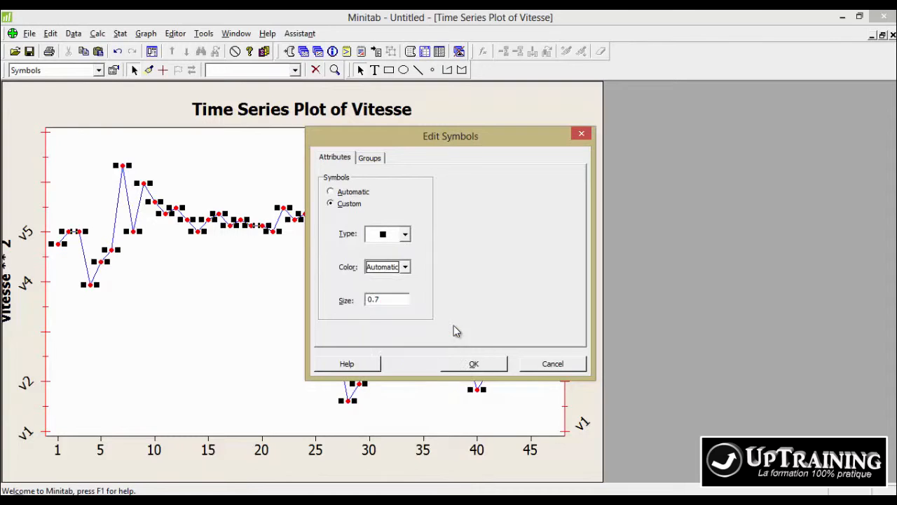
drag(387, 301, 348, 302)
text(1)
click(471, 364)
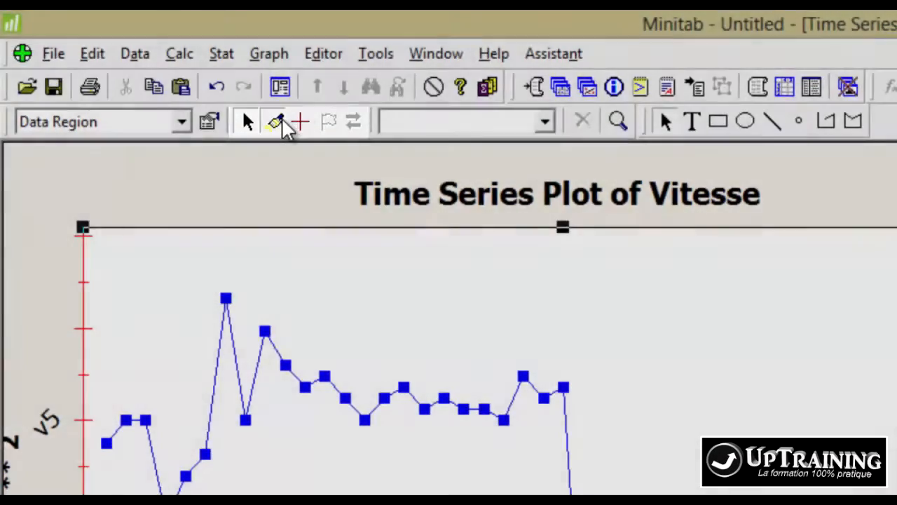
- Brush the three data points just before the drop, rows 22 to 24, and locate their marked rows in the worksheet
click(281, 121)
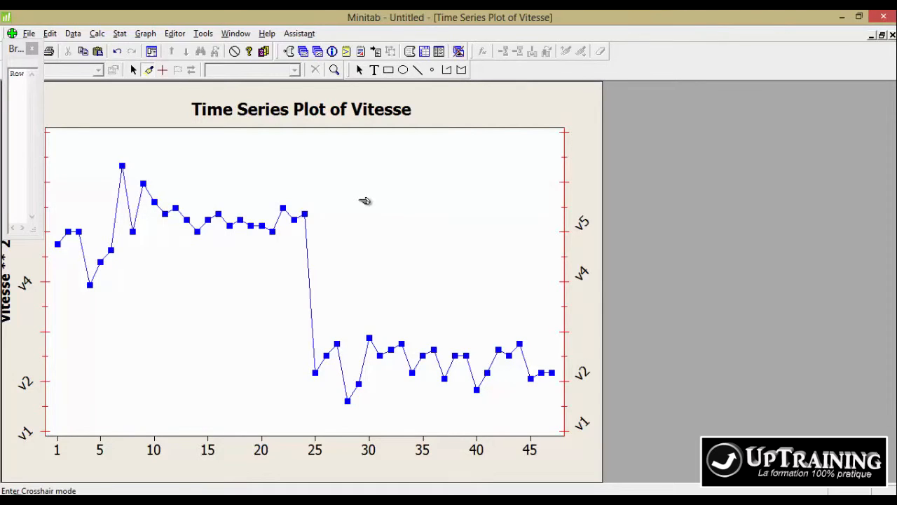
drag(338, 182, 276, 224)
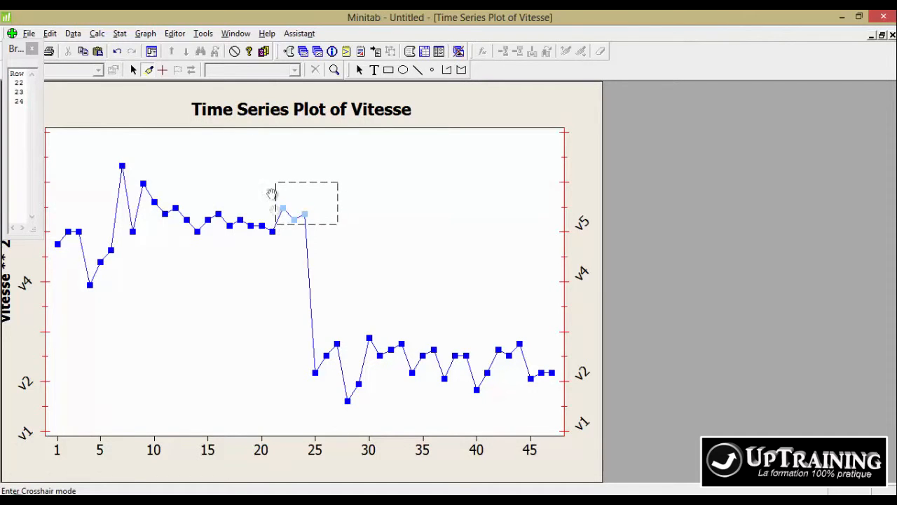
click(304, 52)
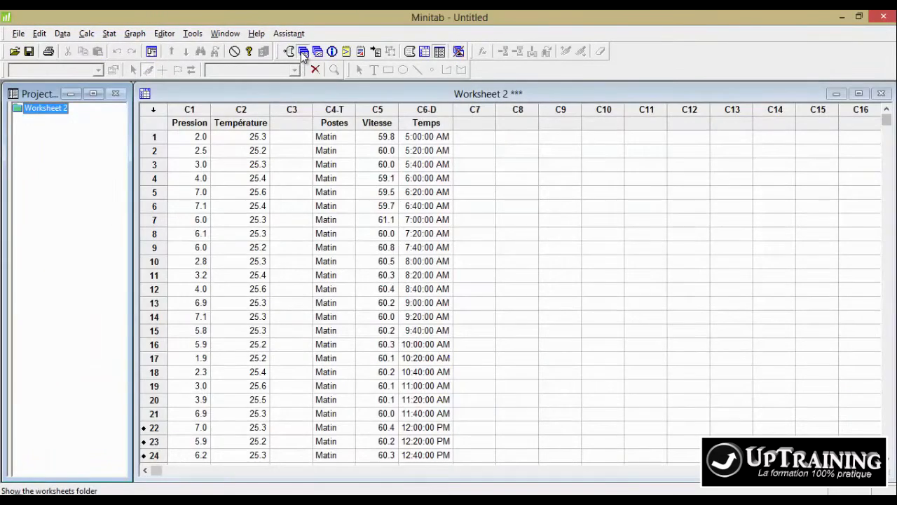
scroll(710, 252, down, 1)
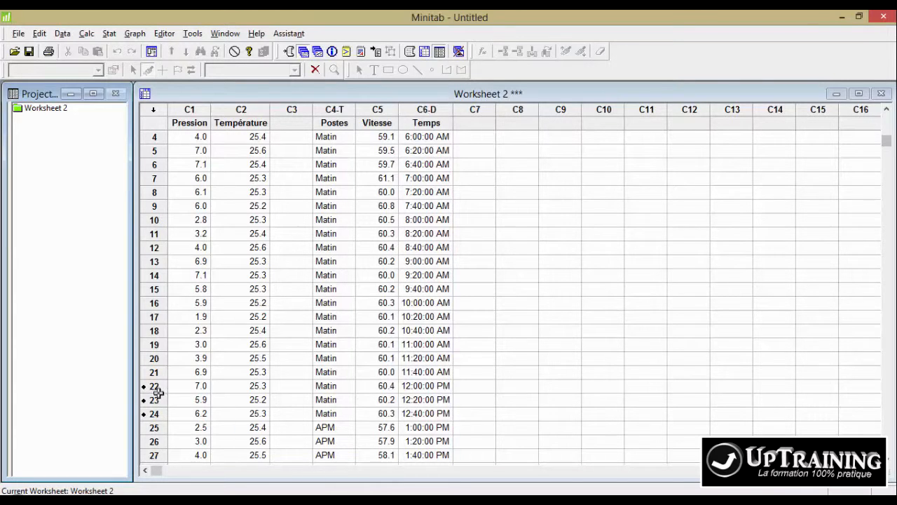
- Delete the Vitesse values in rows 22 to 24 of the worksheet
click(383, 386)
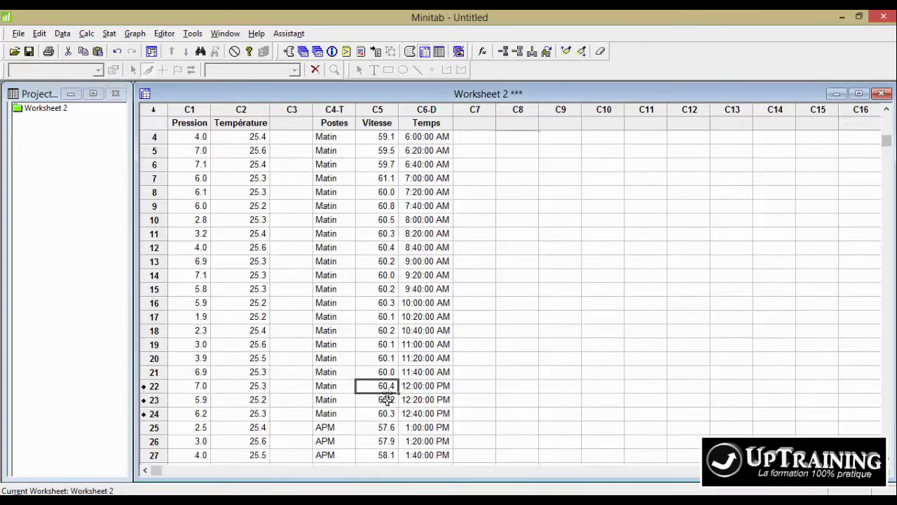
drag(387, 399, 385, 414)
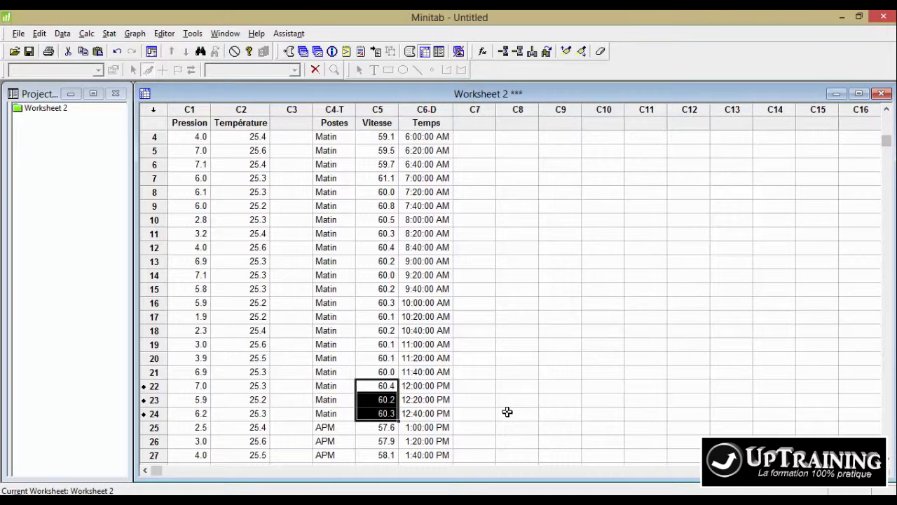
key(Delete)
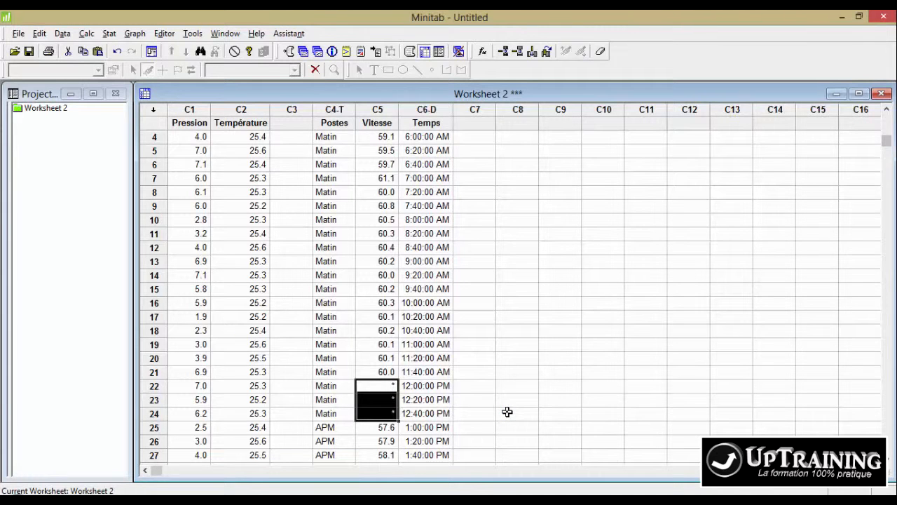
- Return to the customized time series plot of Vitesse and update the graph with the changed worksheet data
click(328, 56)
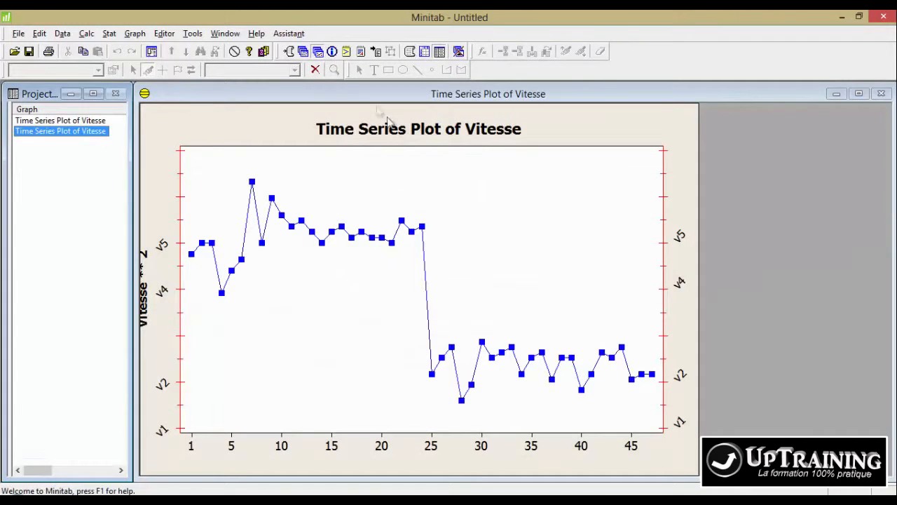
click(200, 117)
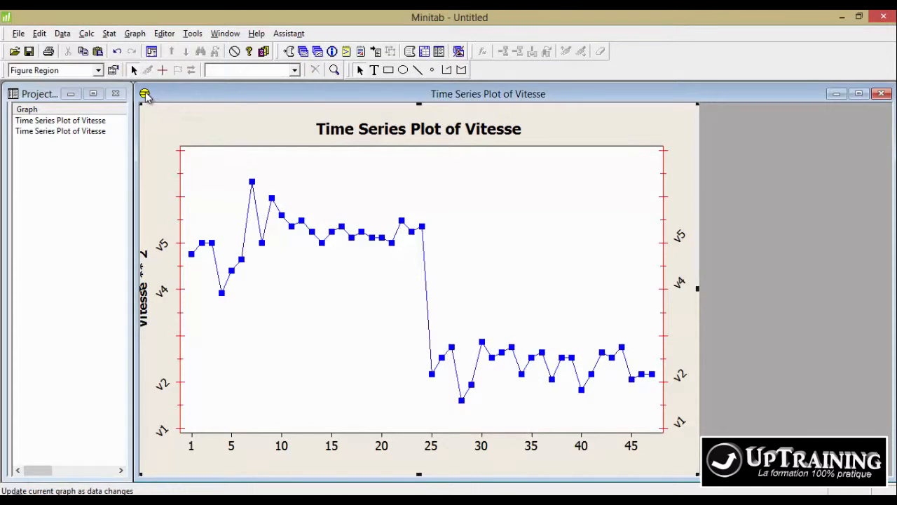
click(145, 96)
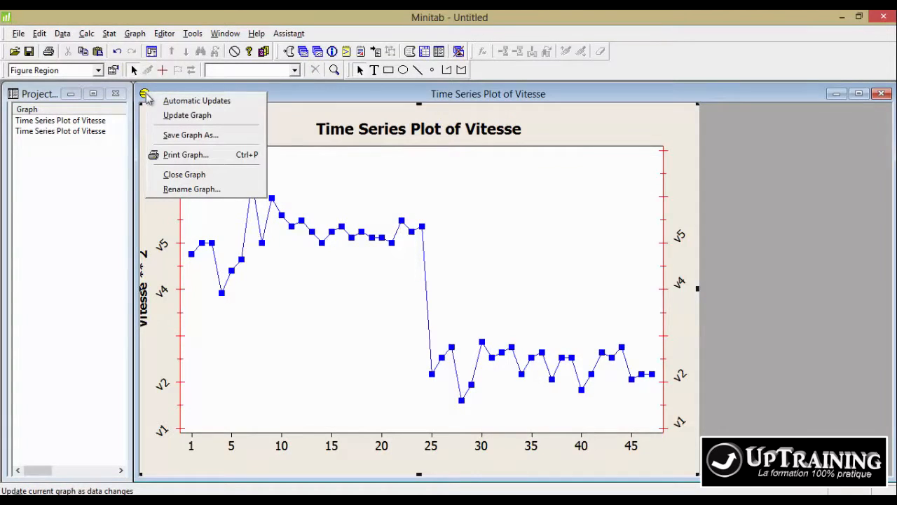
click(175, 118)
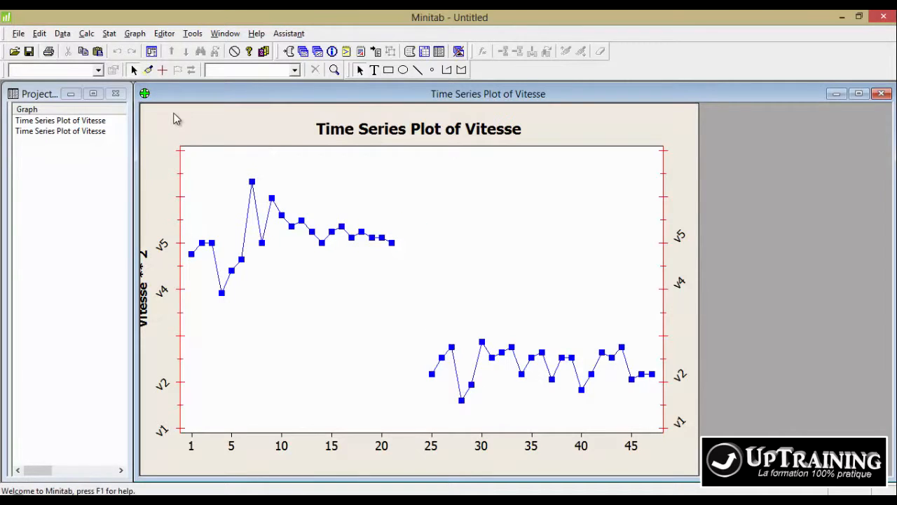